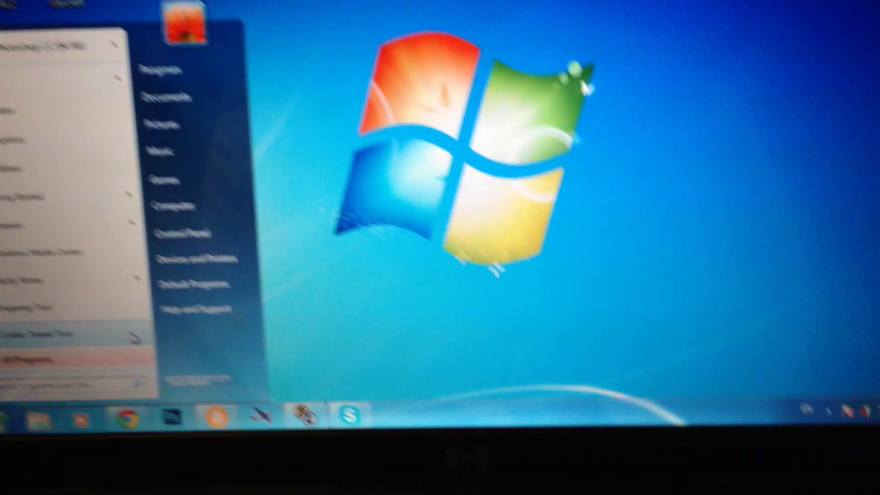
text(cmd)
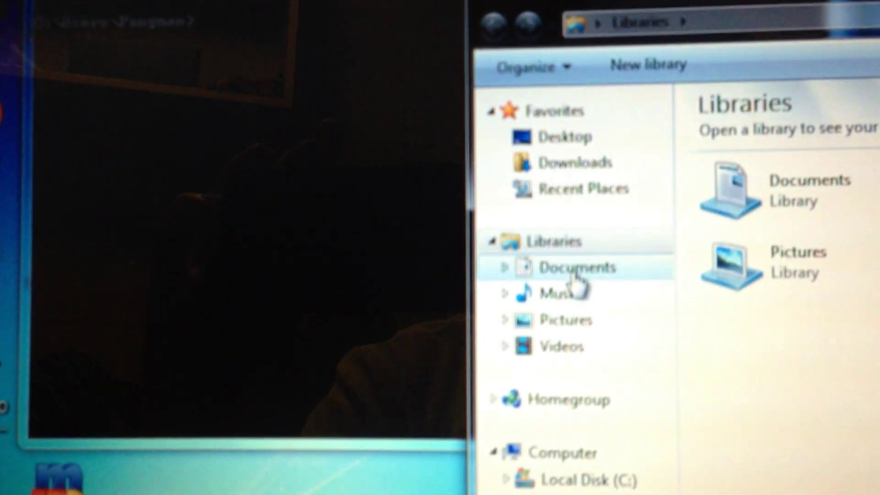
Show the Documents library in Explorer beside the new Command Prompt window
click(577, 279)
text(cd C:\Users\Pangman\Documents\)
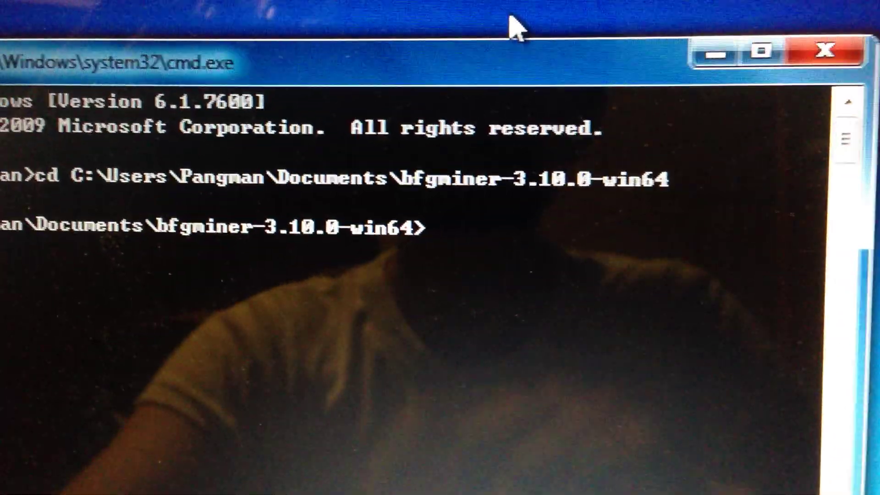
text(bfgmi)
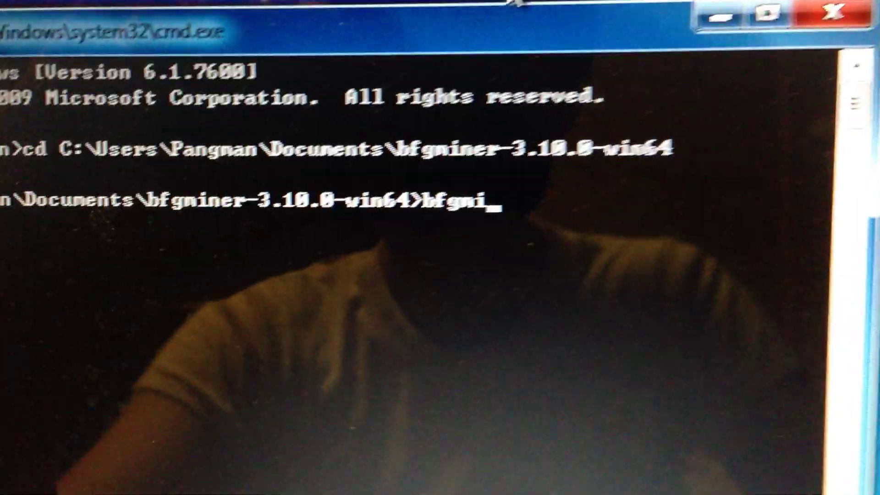
text(ner )
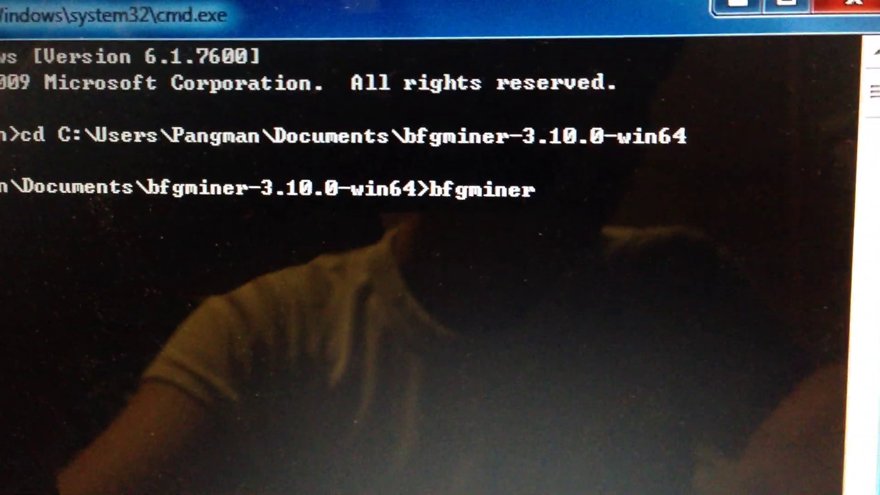
text(-)
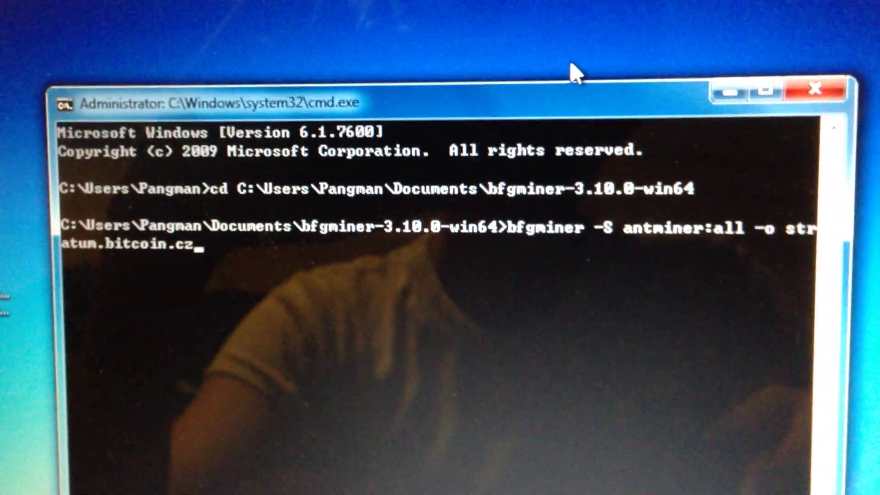
text(:33)
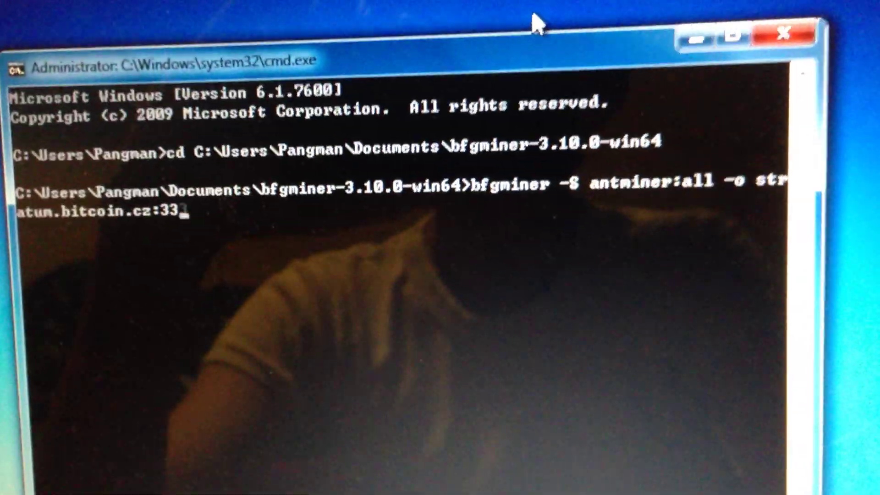
text(33)
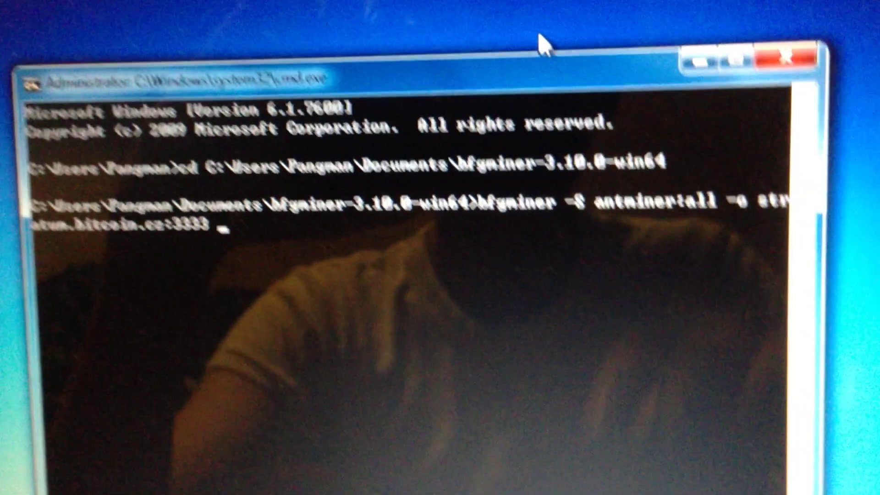
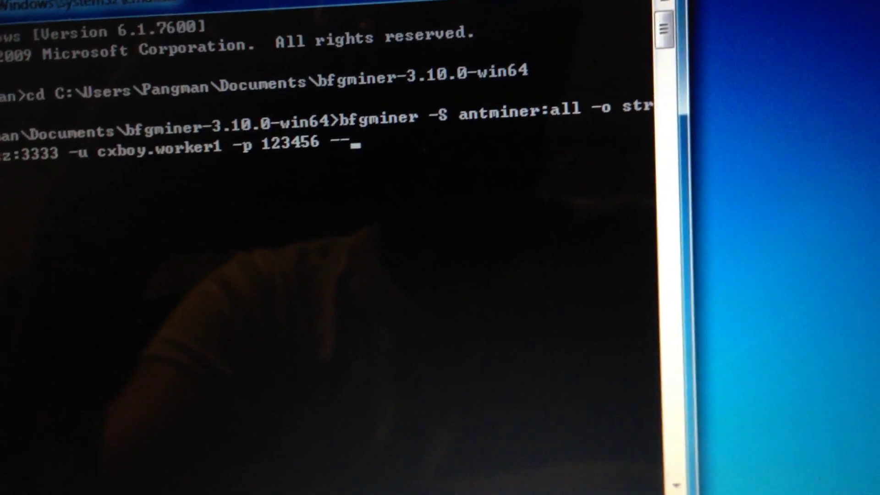
text(t-)
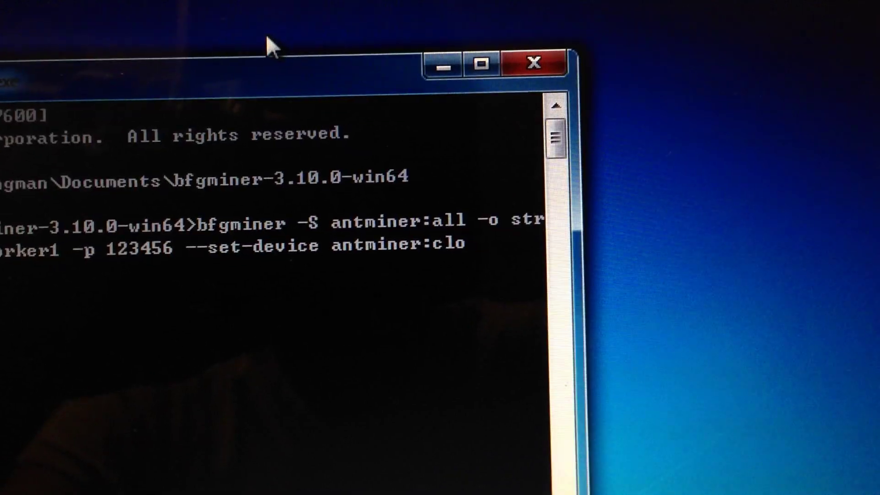
text(cx)
Correct the typo in the --set-device antminer:clock=x0A8... override appended to the command
key(BackSpace)
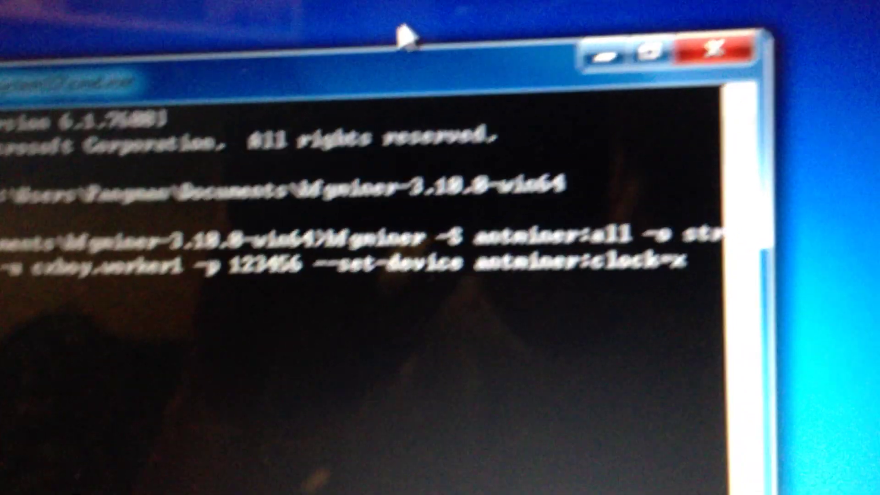
text(0A)
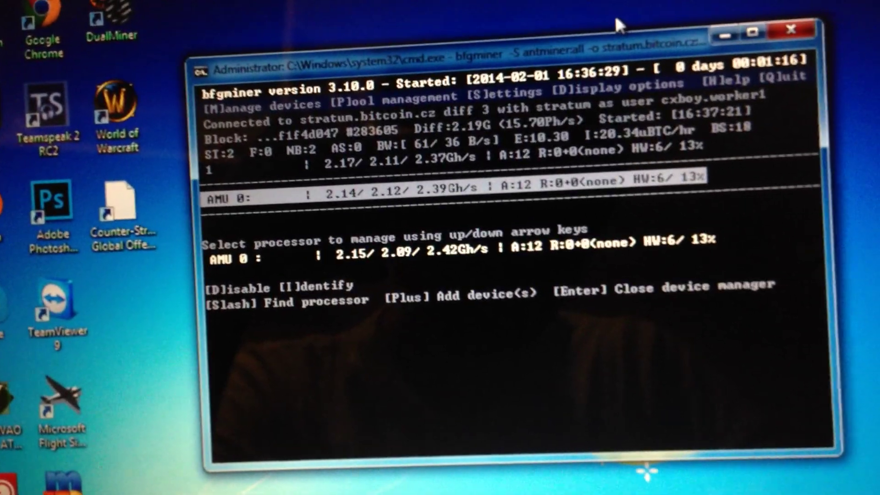
Add a device with target 'auto', probing for new miners; none are found
key(plus)
text(arget:ato)
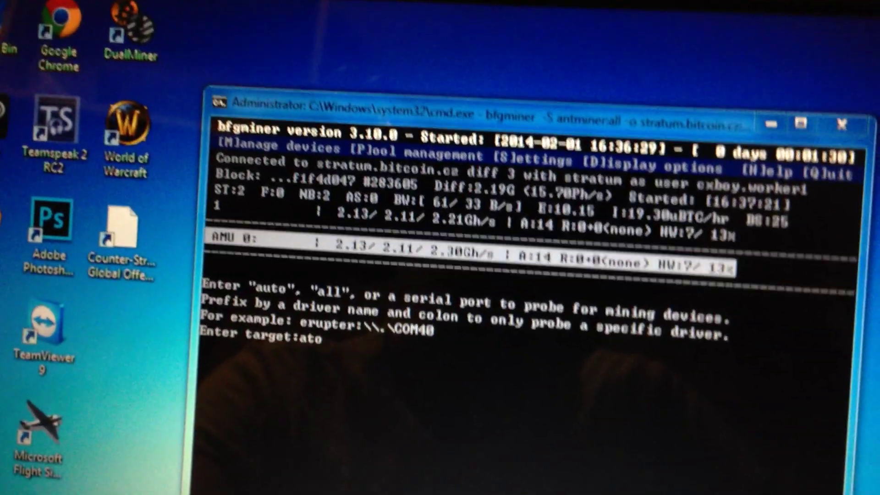
key(BackSpace)
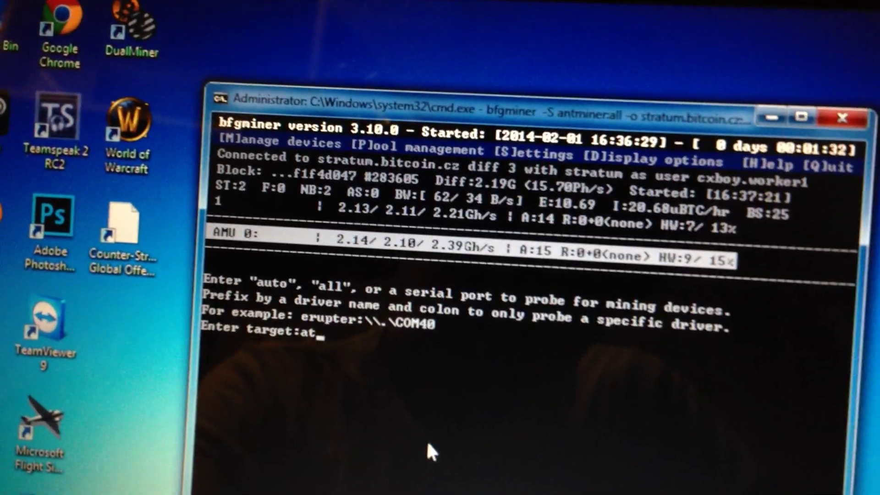
key(BackSpace)
text(uto)
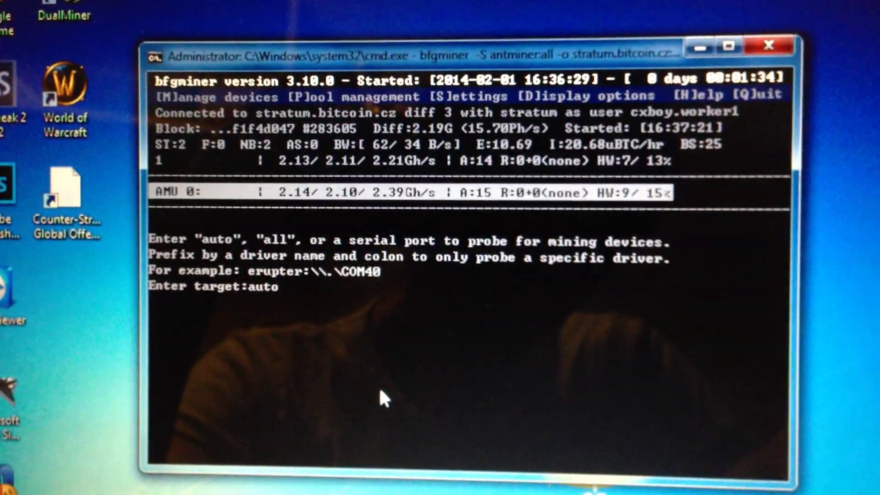
key(Return)
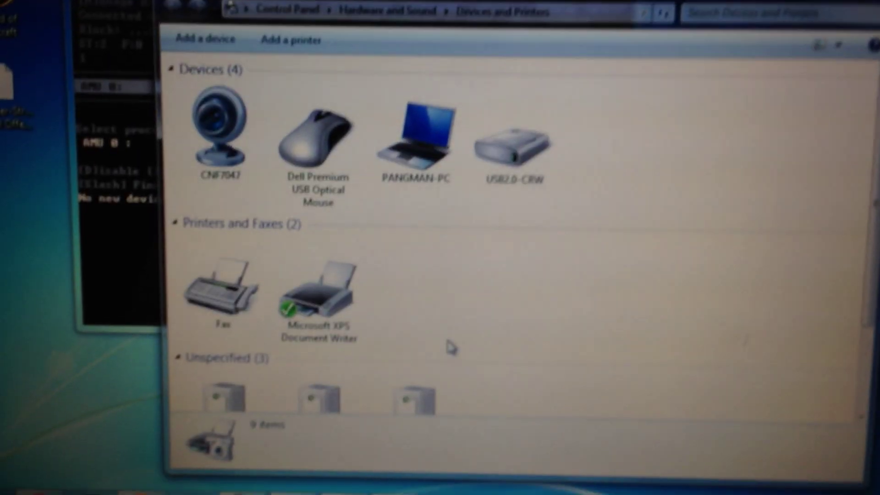
scroll(491, 350, down, 2)
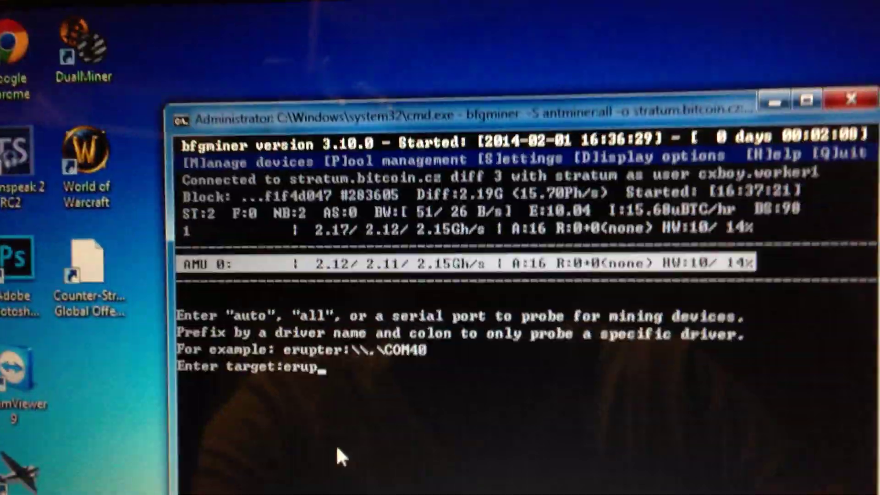
text(ter:)
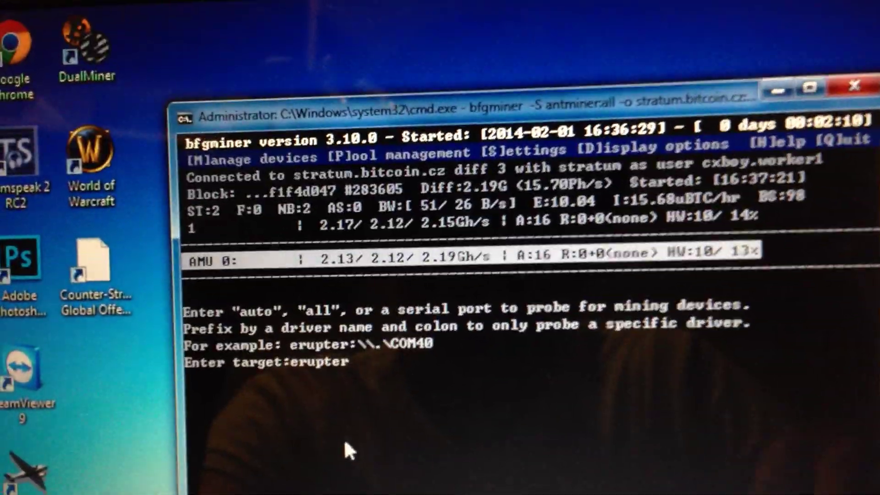
text(\\.\COM14)
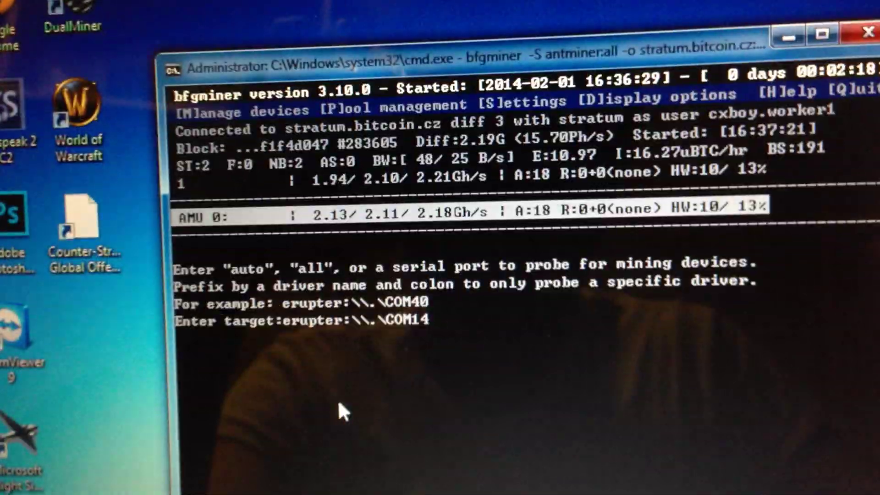
text(3)
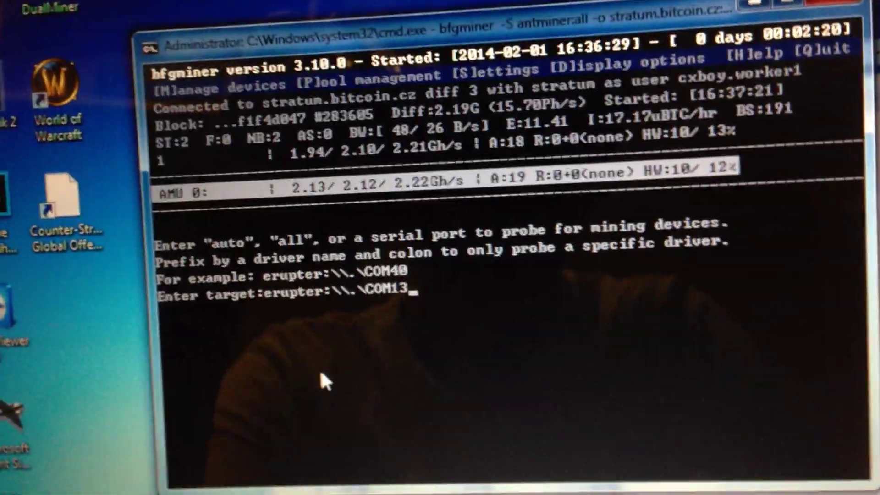
Probe erupter:\\.\COM13, retry on the correct COM port so BES 0 is added, and return to stats
key(Return)
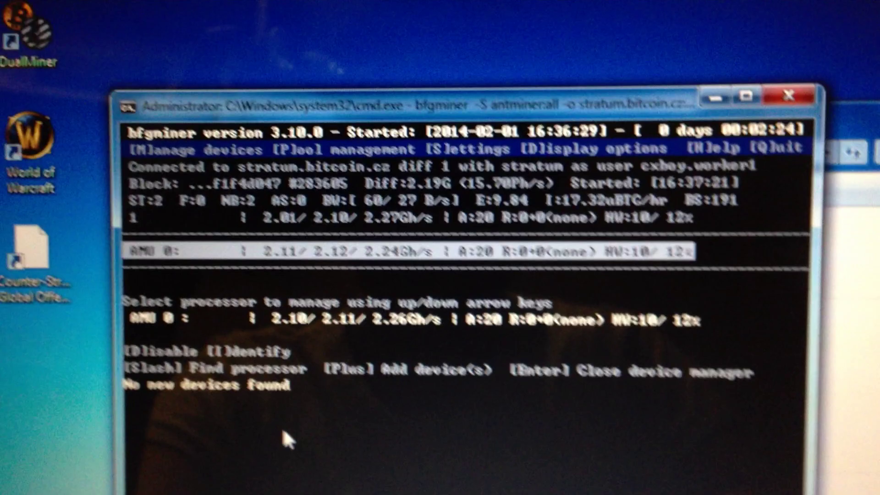
key(plus)
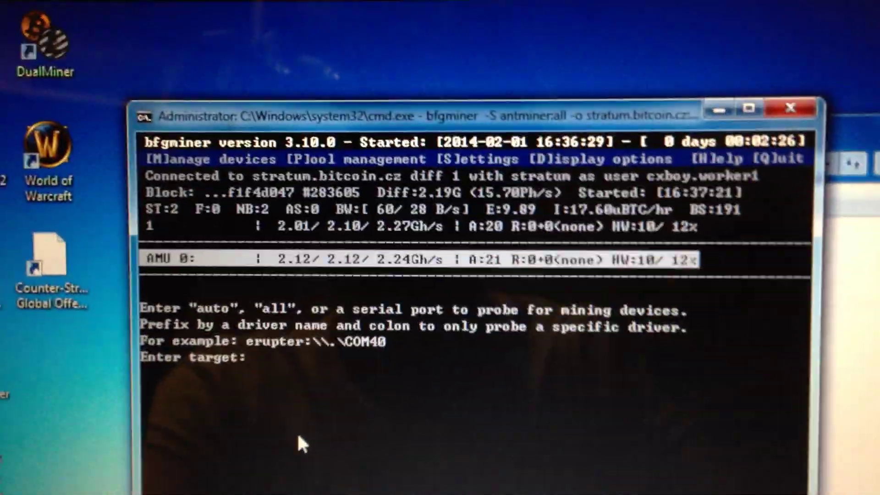
text(er)
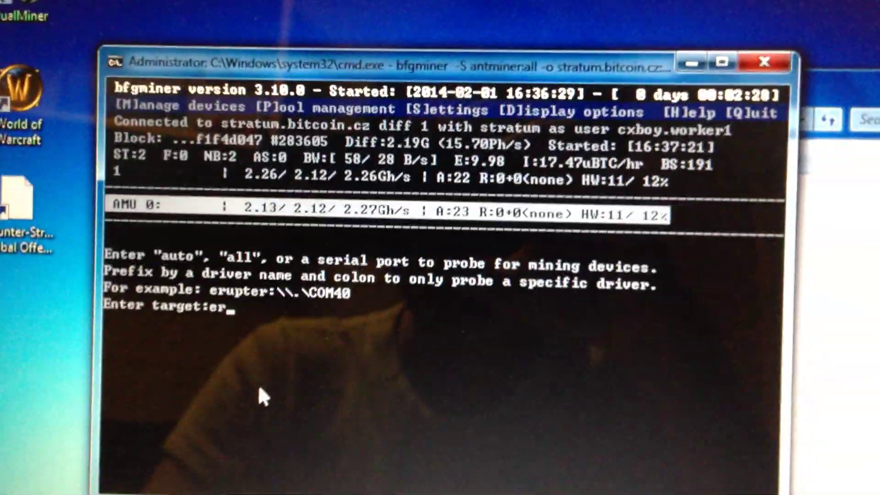
text(up)
key(BackSpace)
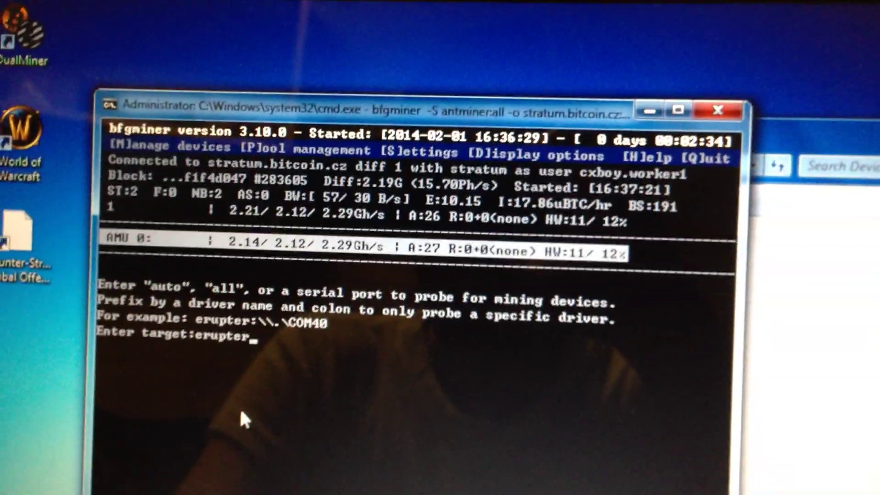
text(:\.)
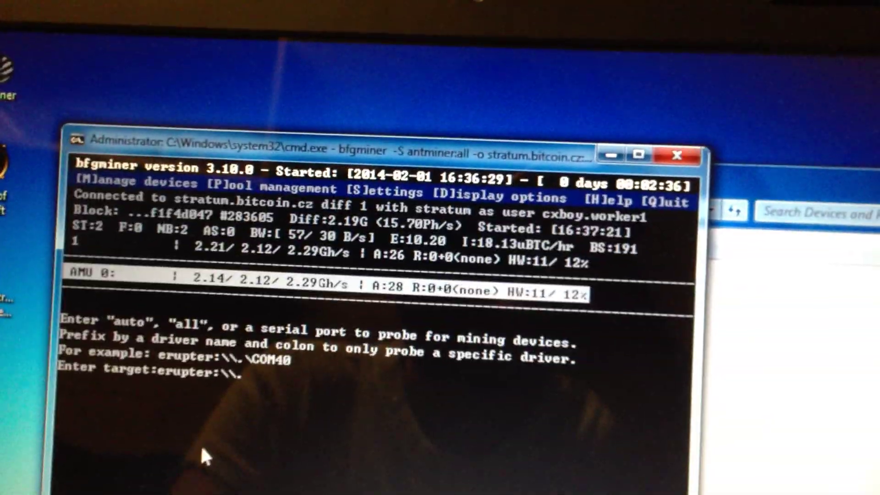
text(\CO)
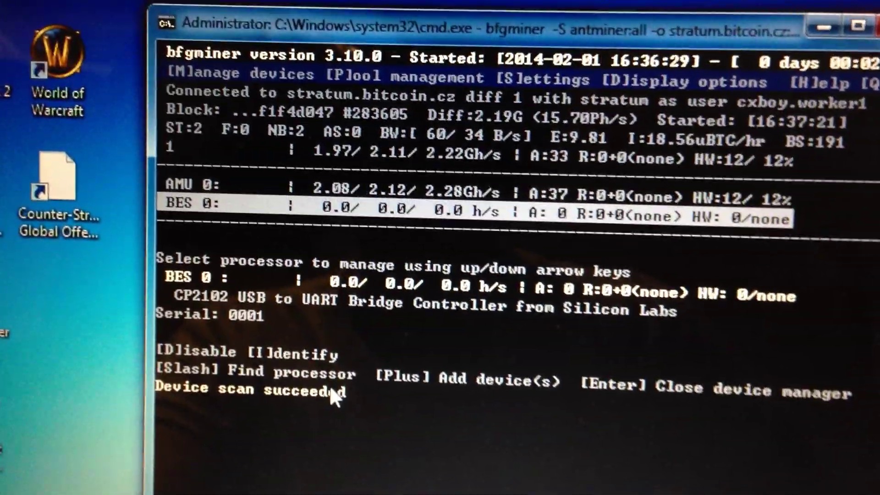
key(Return)
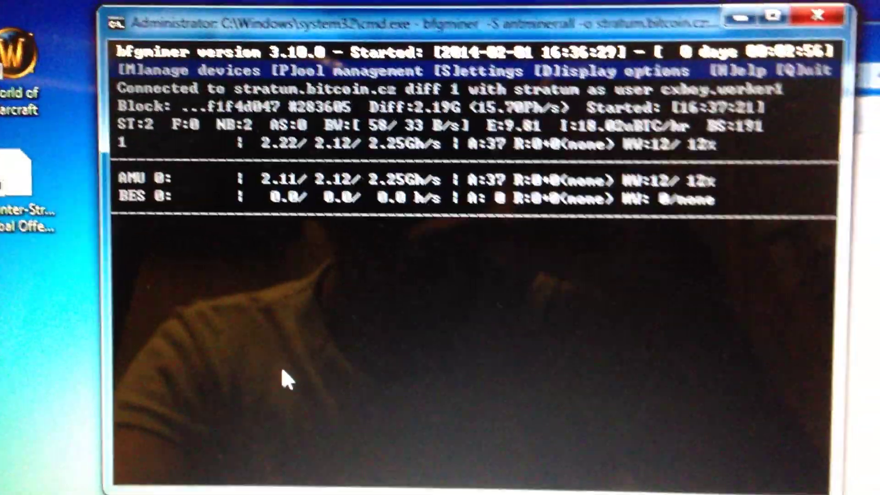